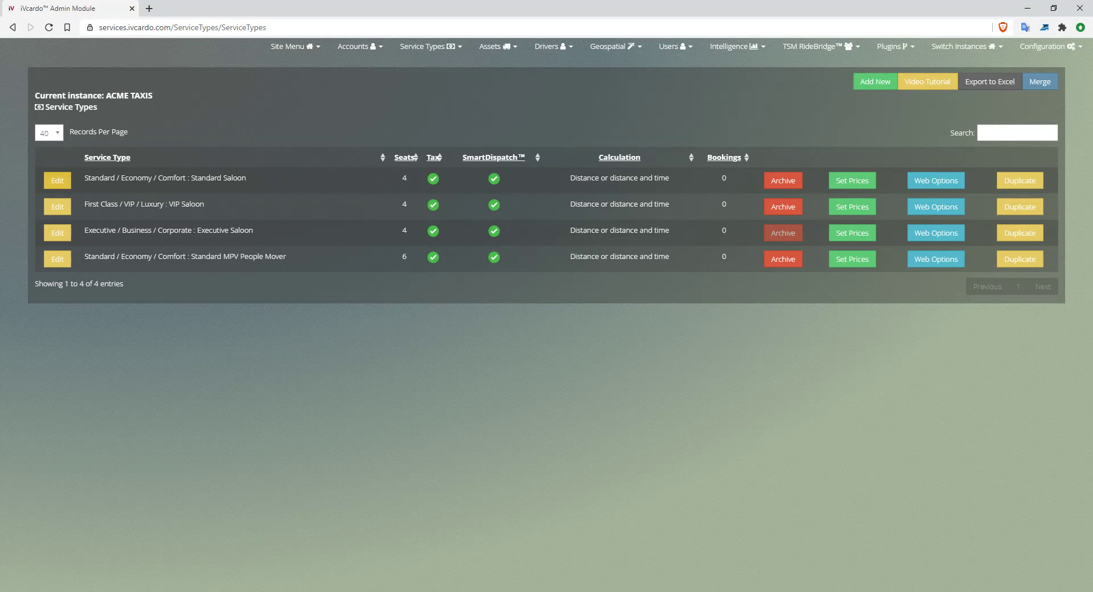
Open the Standard Saloon service type for editing and select Standard / Economy / Comfort as its car type group
left_click_drag(104, 178, 248, 179)
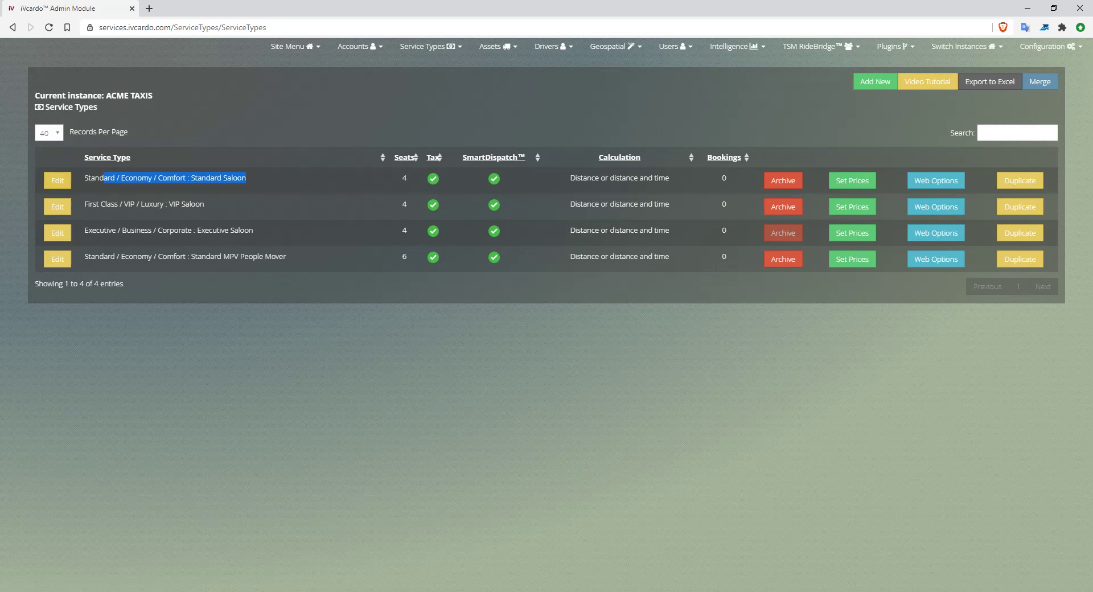
left_click(57, 181)
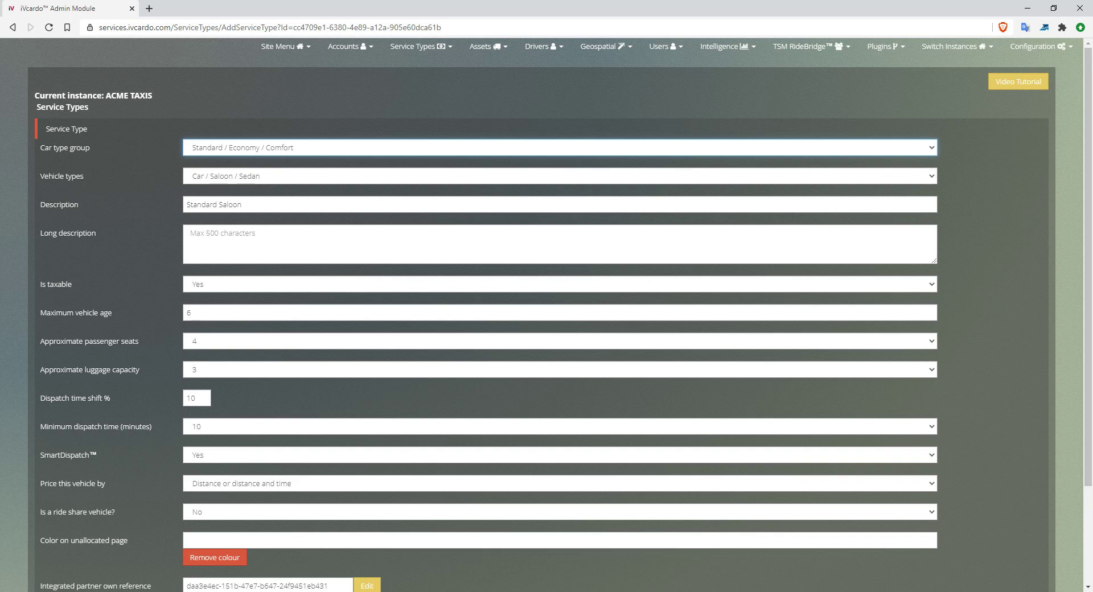
left_click(560, 147)
key("Escape")
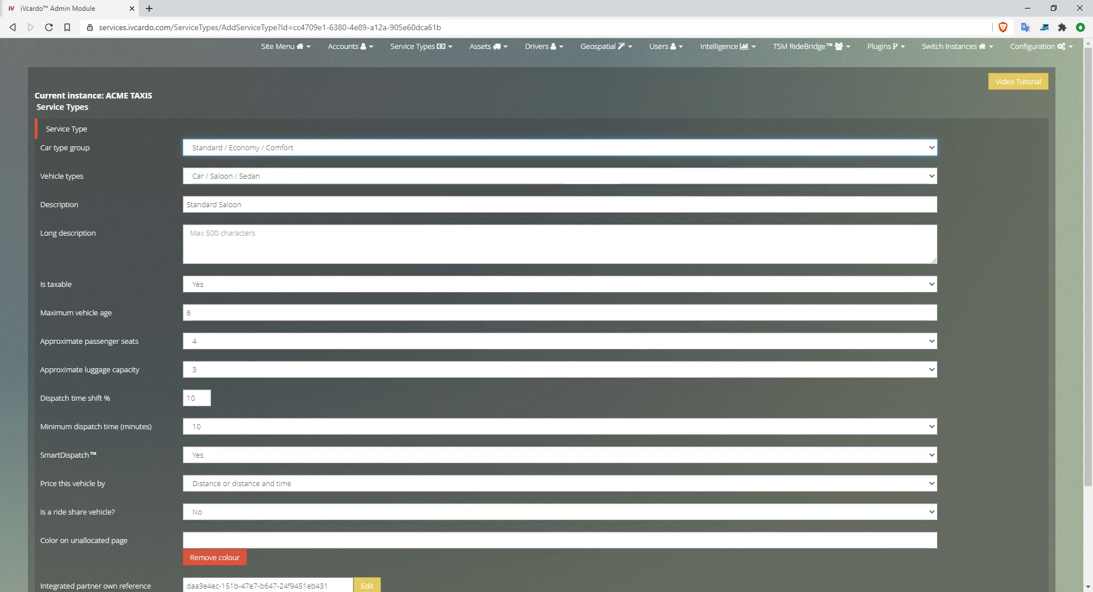
left_click(559, 147)
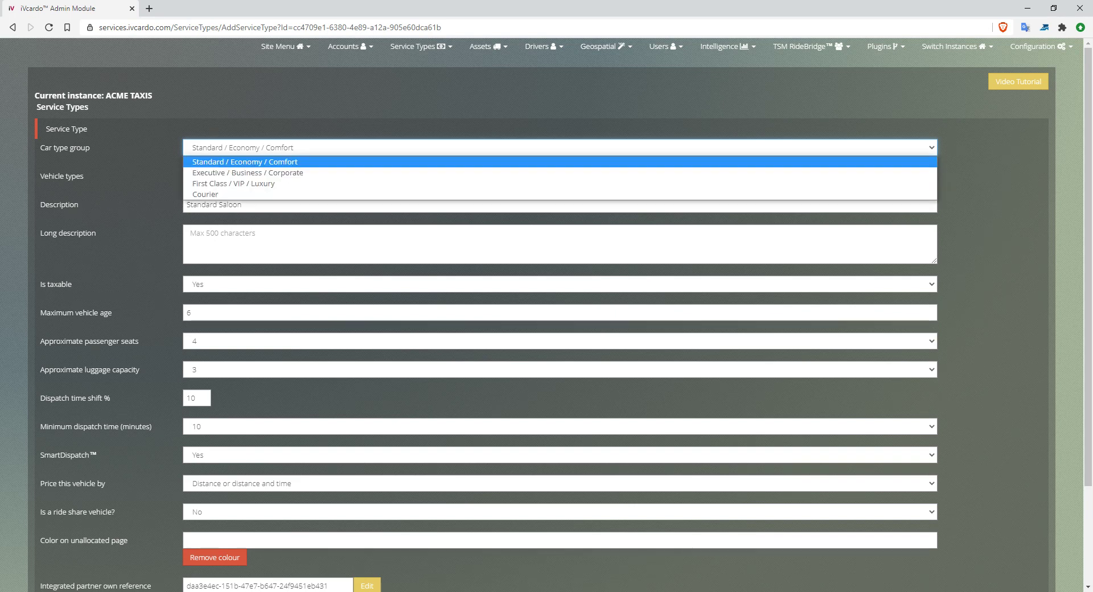
left_click(559, 161)
left_click(559, 176)
left_click(559, 176)
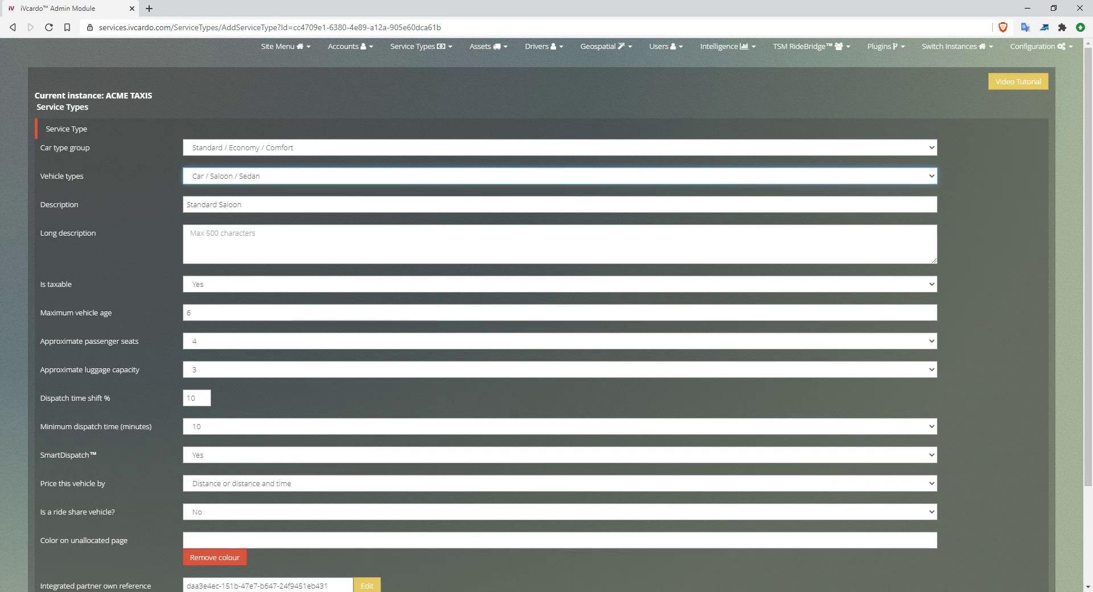
Replace the service type's description with Standard Sedan
left_click(244, 204)
key("ctrl+a")
type("Standard Sedan")
key("Tab")
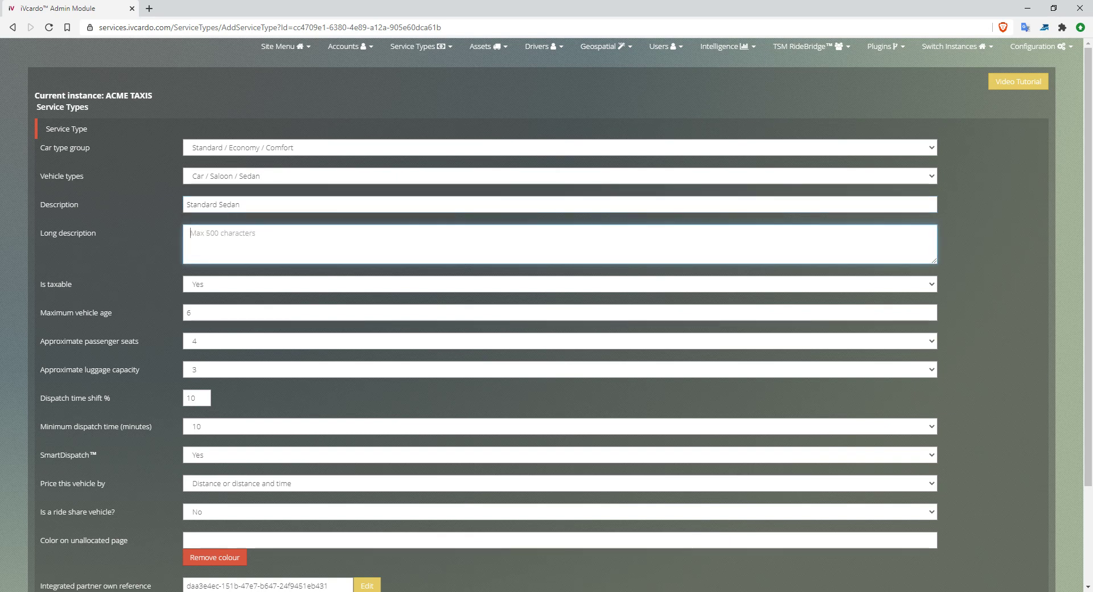
Replace the word Standard in the description with Comfort so that it reads Comfort Sedan
double_click(209, 204)
type("Comfo")
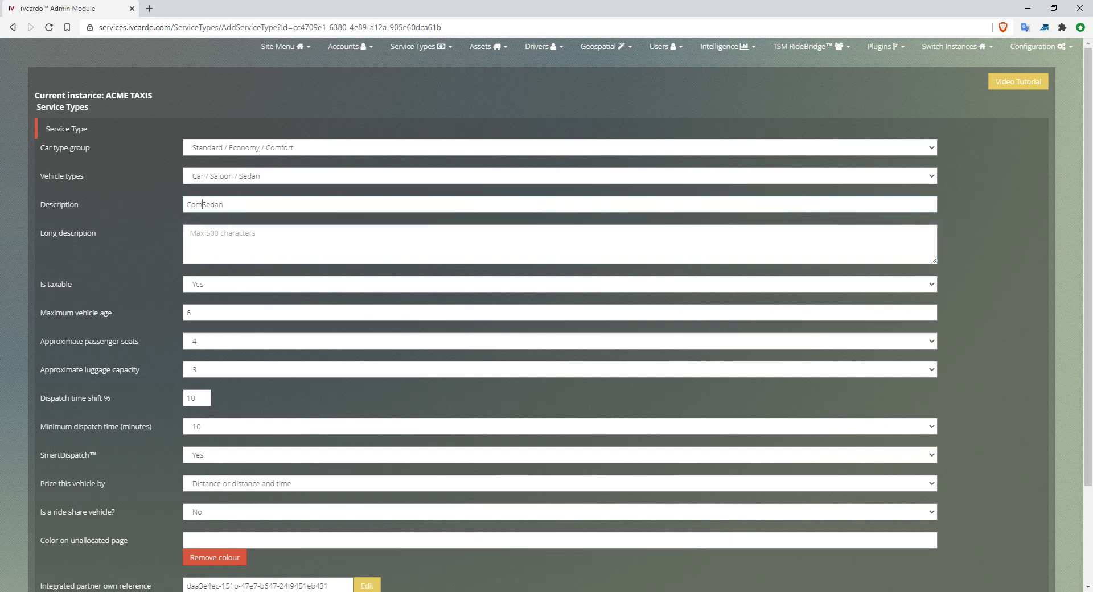
type("rt")
key("Tab")
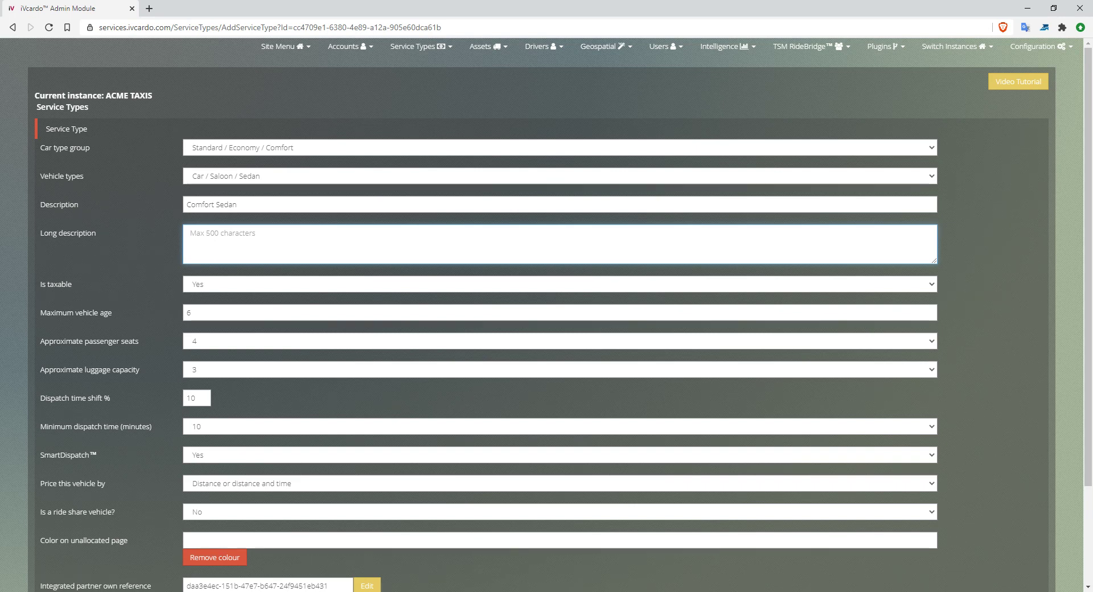
Examine the long description, taxable, maximum vehicle age, passenger seats and luggage capacity settings of the service type
key("shift+Tab")
key("Tab")
left_click(559, 284)
left_click(559, 284)
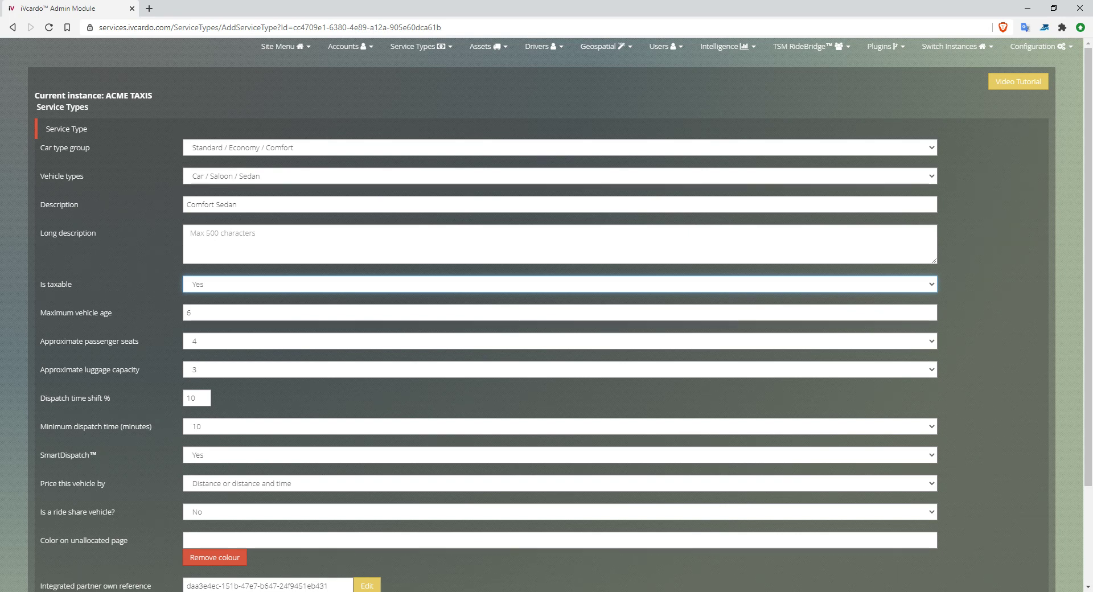
triple_click(75, 312)
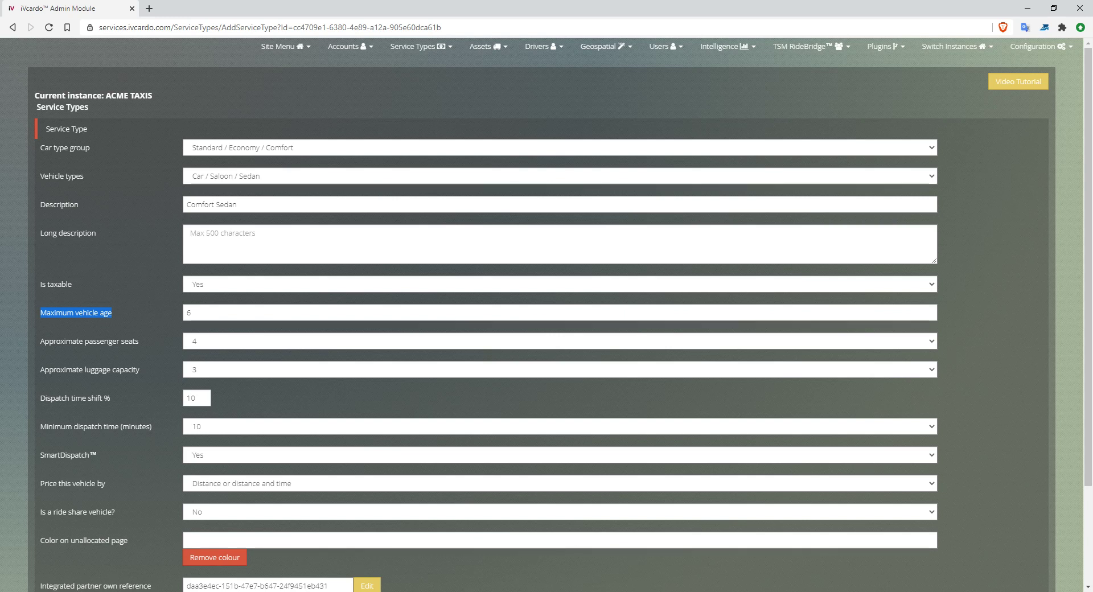
left_click(76, 313)
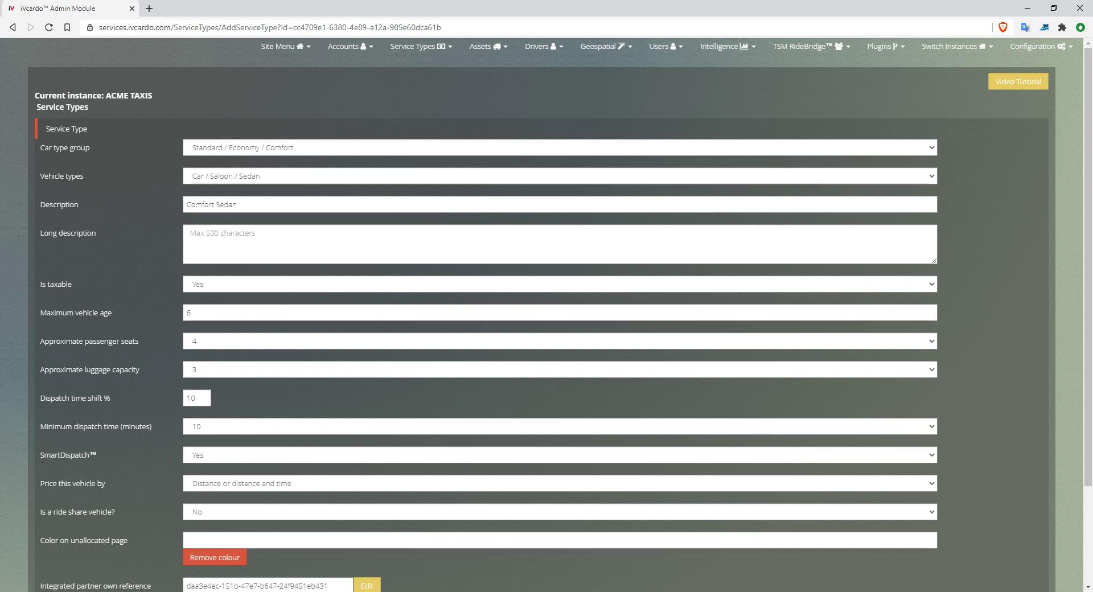
left_click_drag(138, 341, 45, 341)
left_click_drag(240, 205, 186, 204)
left_click_drag(139, 370, 44, 370)
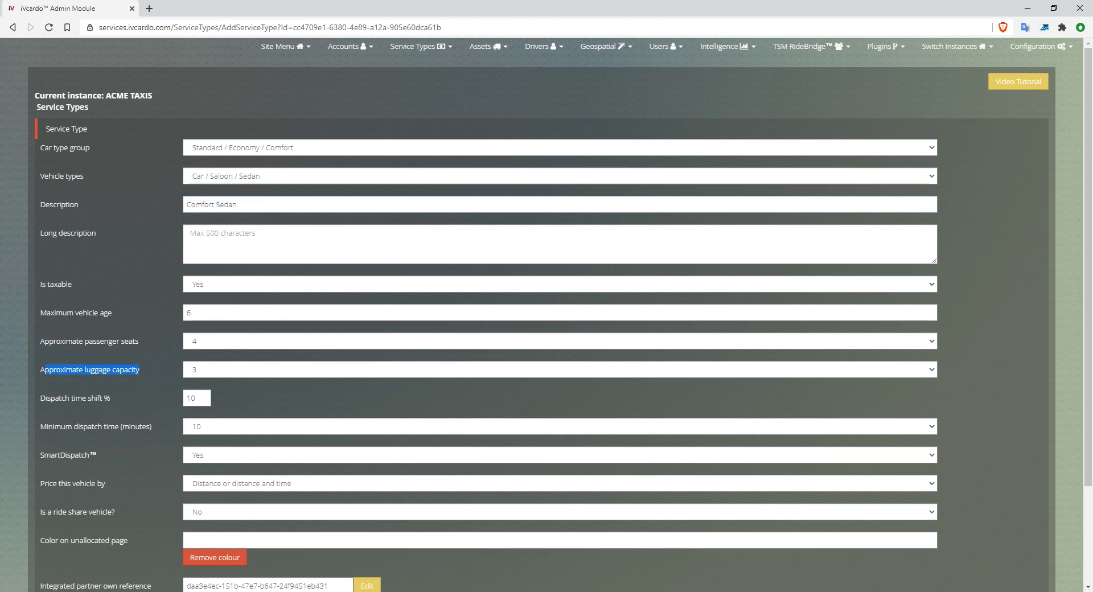
left_click(195, 370)
left_click(194, 369)
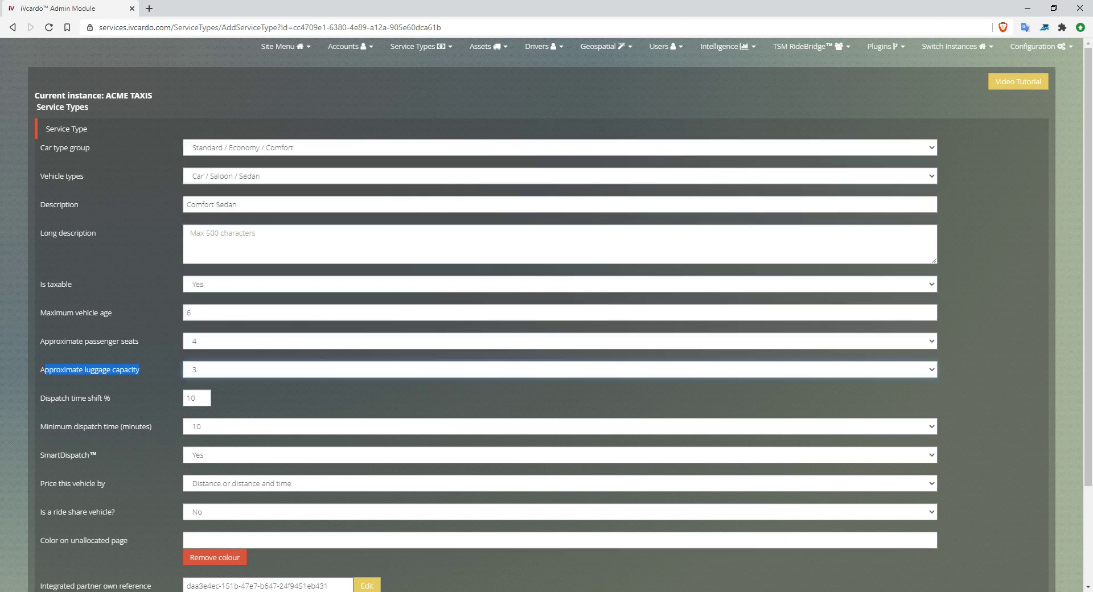
left_click(194, 340)
left_click(195, 341)
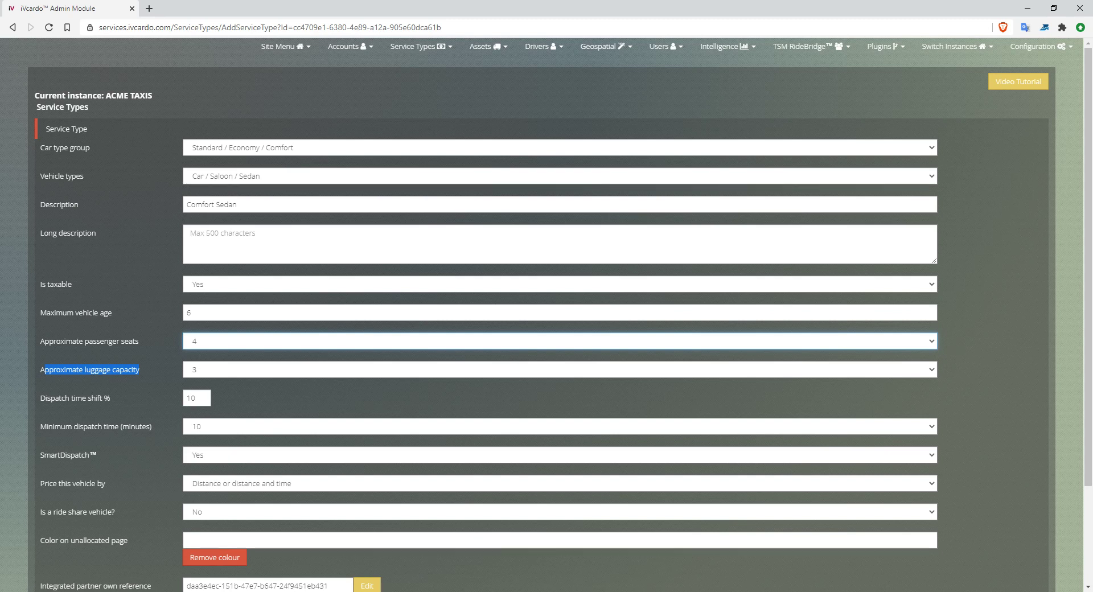
Set the service type's dispatch time shift to 50 percent
left_click_drag(40, 398, 109, 398)
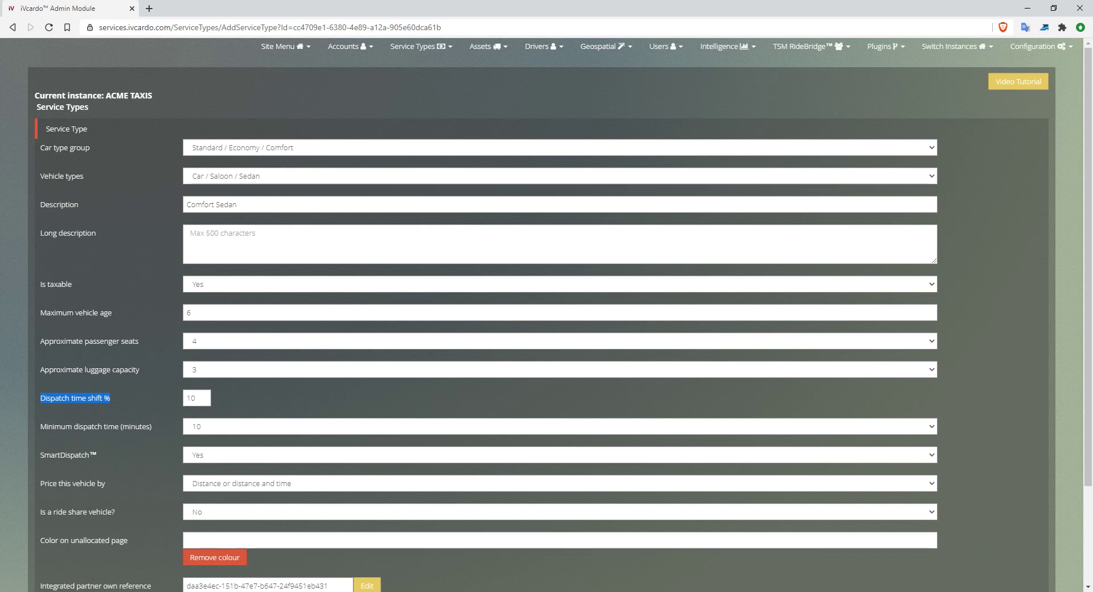
left_click_drag(240, 205, 186, 204)
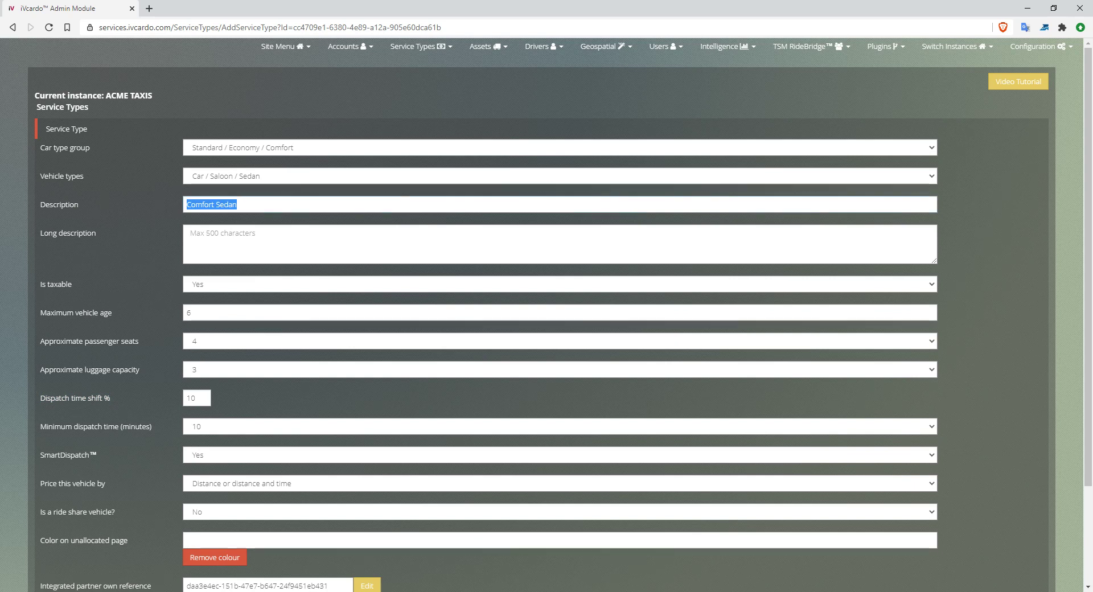
double_click(191, 397)
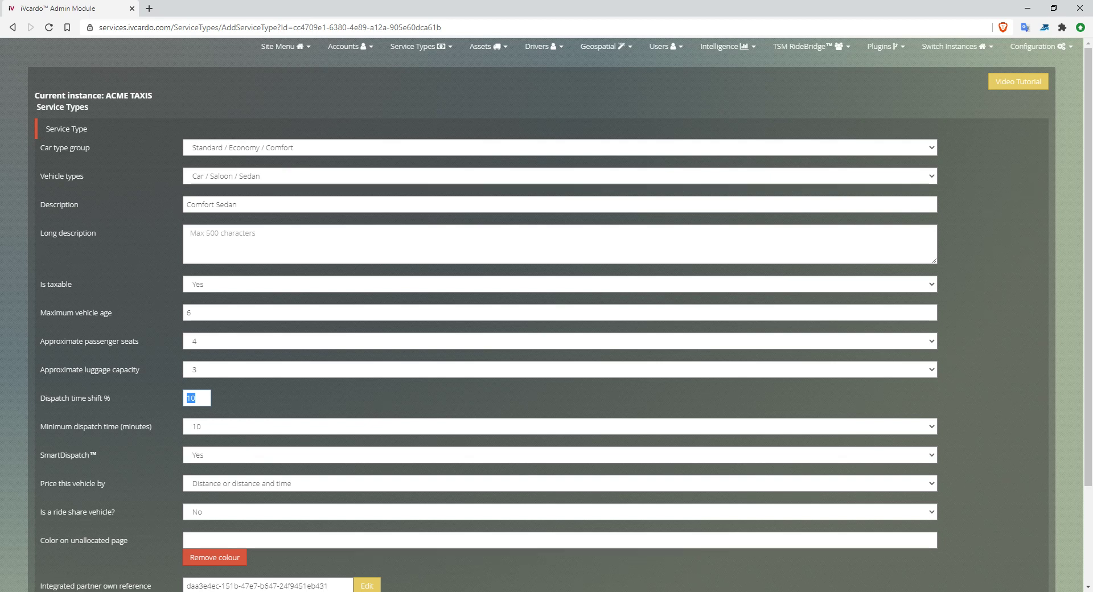
type("50")
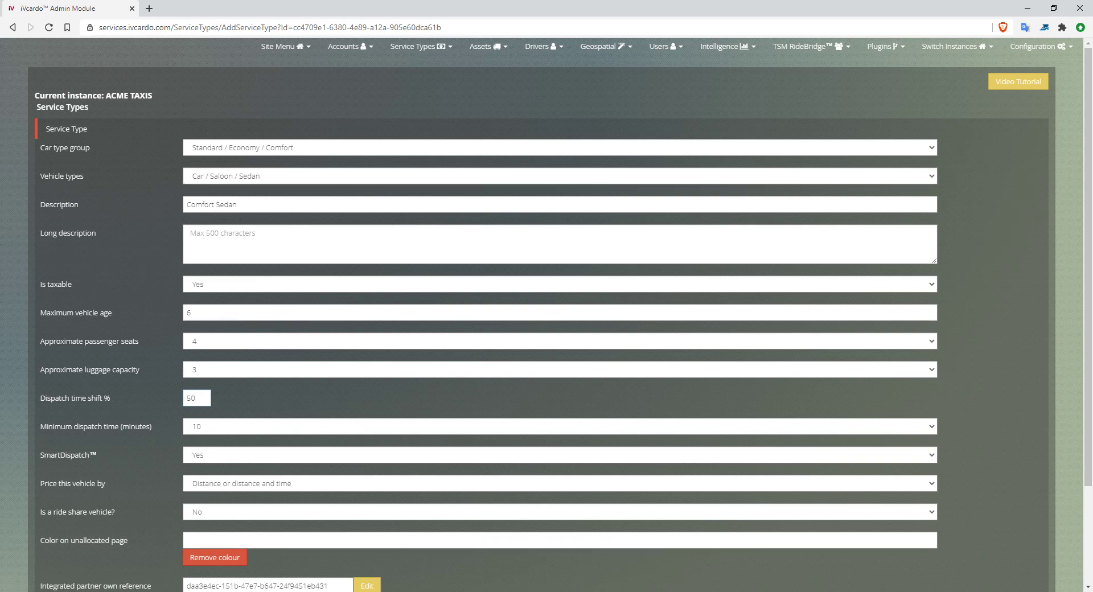
left_click_drag(111, 398, 40, 398)
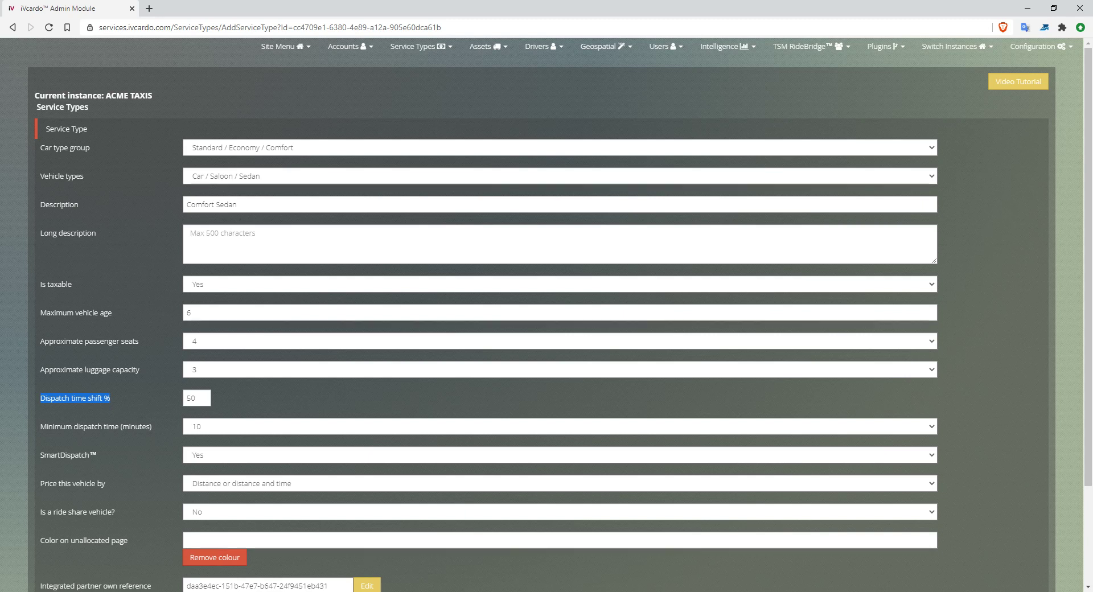
key("Tab")
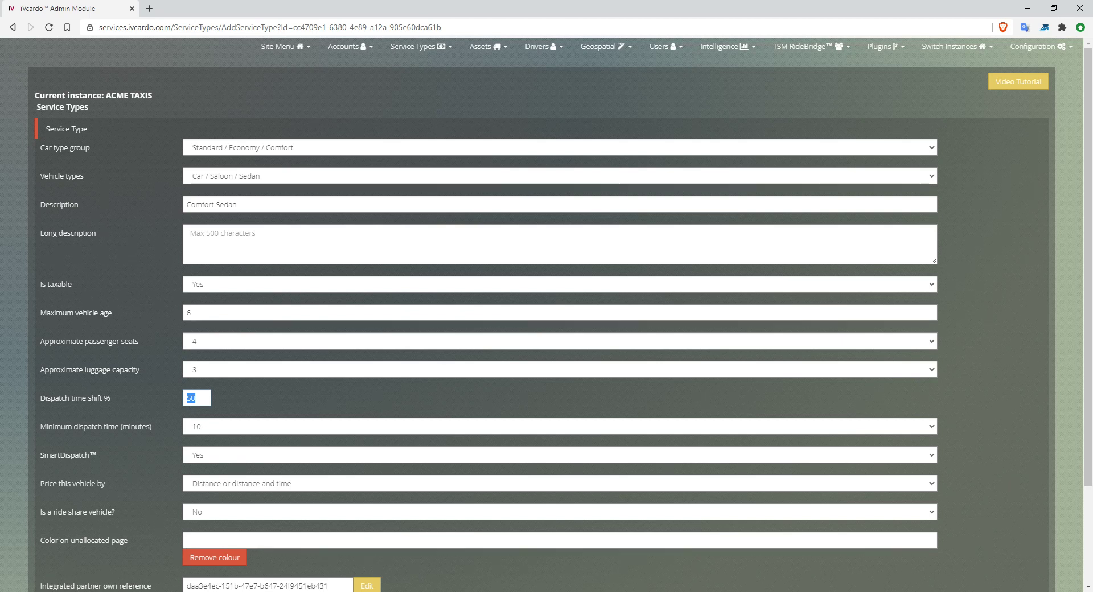
Set the Comfort Sedan's dispatch time shift to 0 percent
left_click_drag(40, 398, 111, 398)
left_click_drag(239, 204, 185, 204)
left_click_drag(186, 398, 192, 398)
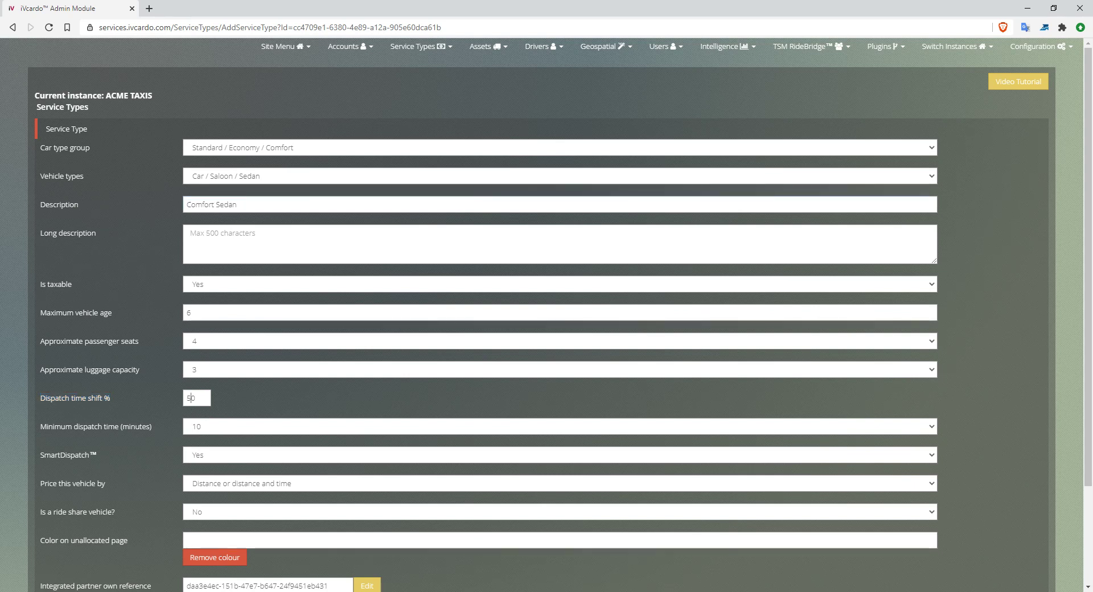
key("BackSpace")
double_click(188, 398)
left_click(349, 46)
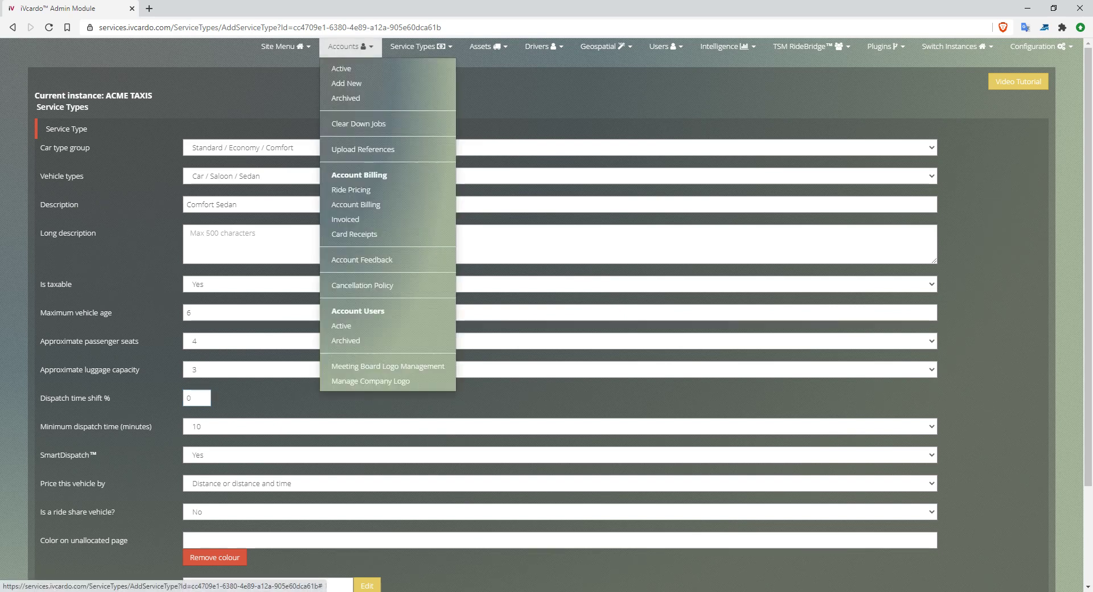
left_click(348, 46)
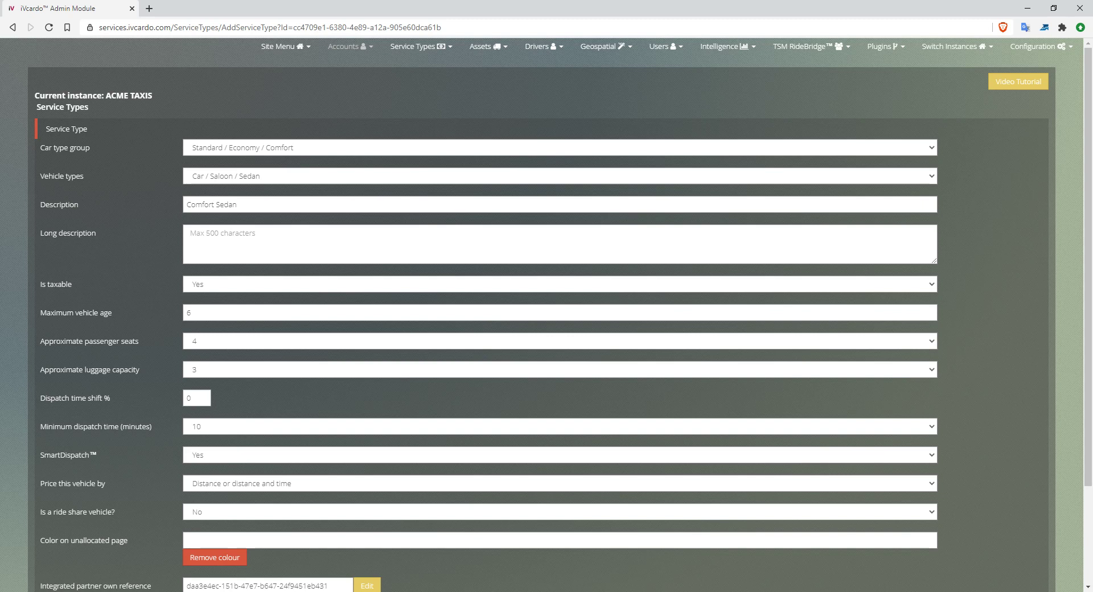
Set the service type's minimum dispatch time to 40 minutes
scroll(560, 317, "down", 1)
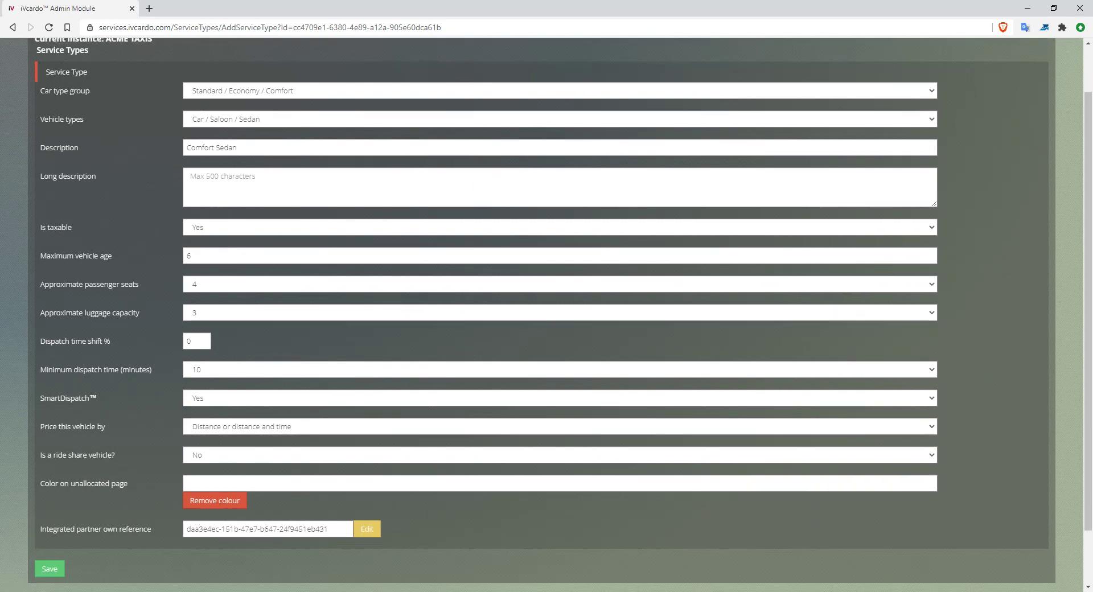
triple_click(96, 370)
key("Tab")
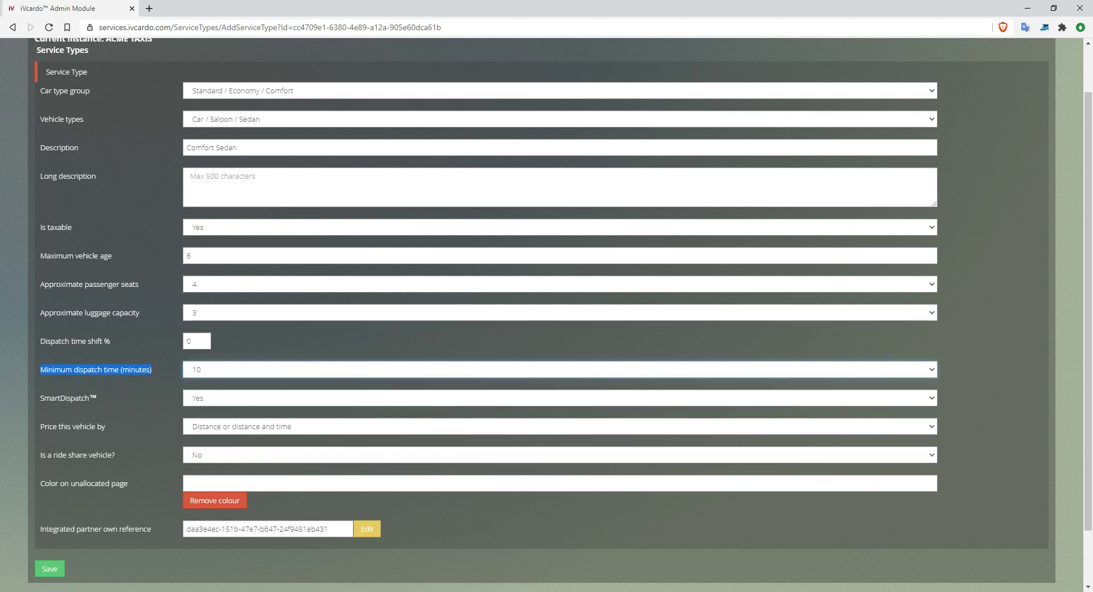
key("alt+Down")
key("Down")
key("Down")
key("Down")
key("Return")
key("shift+Tab")
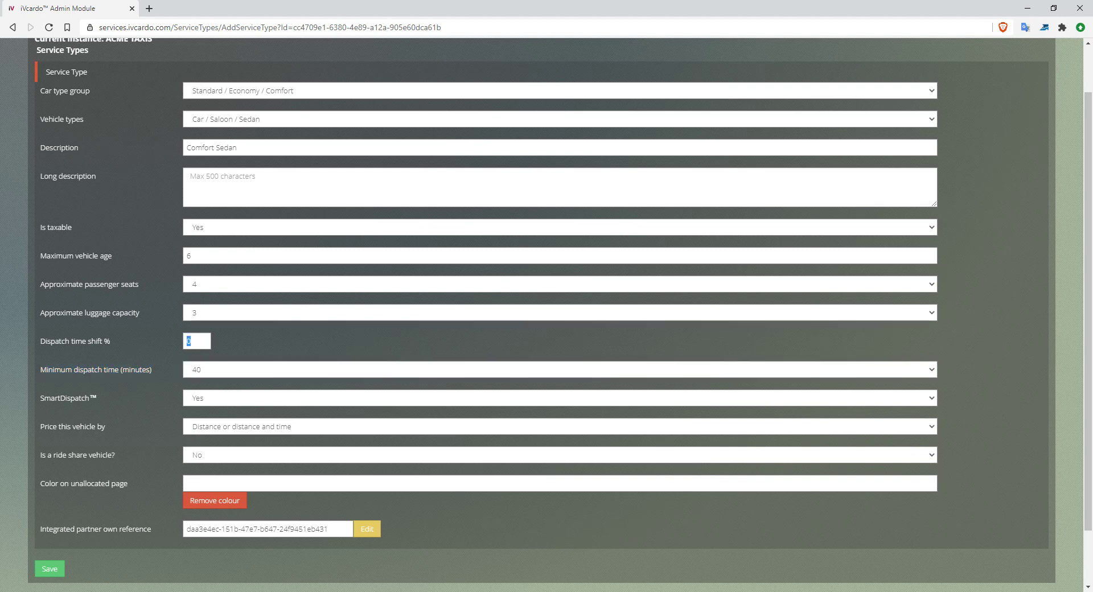
left_click(559, 369)
key("Escape")
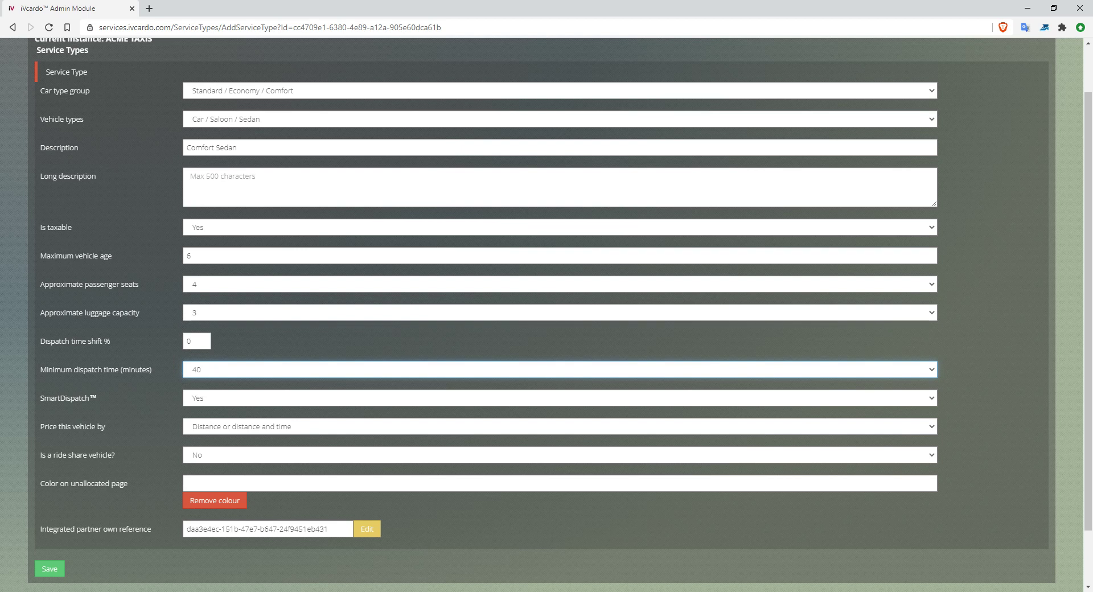
Examine the choices for SmartDispatch and for how the vehicle is priced, along with the ride share setting
scroll(546, 314, "down", 2)
left_click(559, 333)
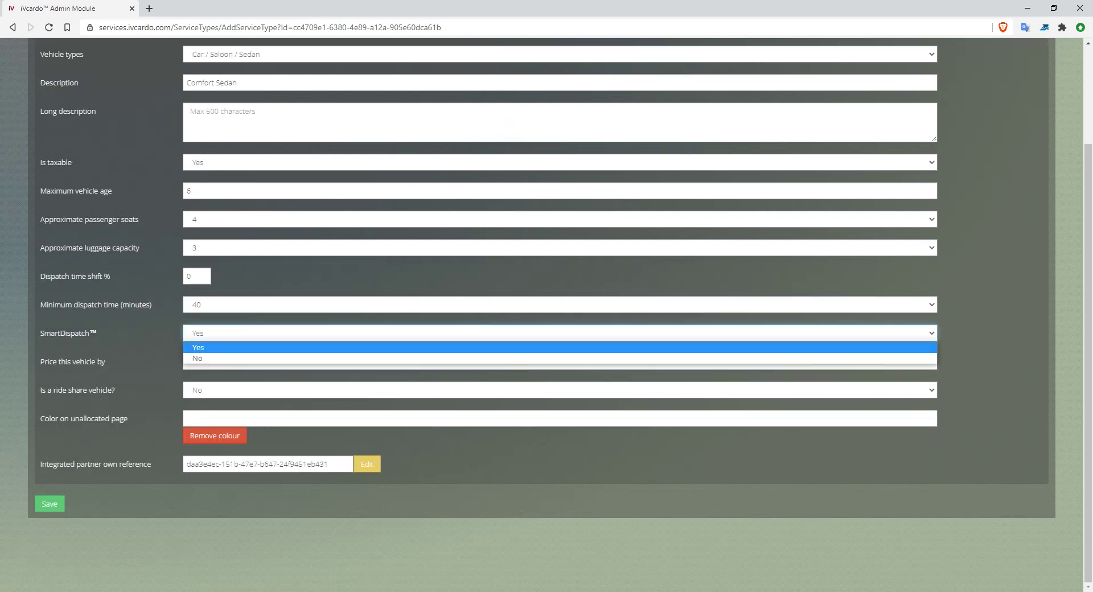
key("Return")
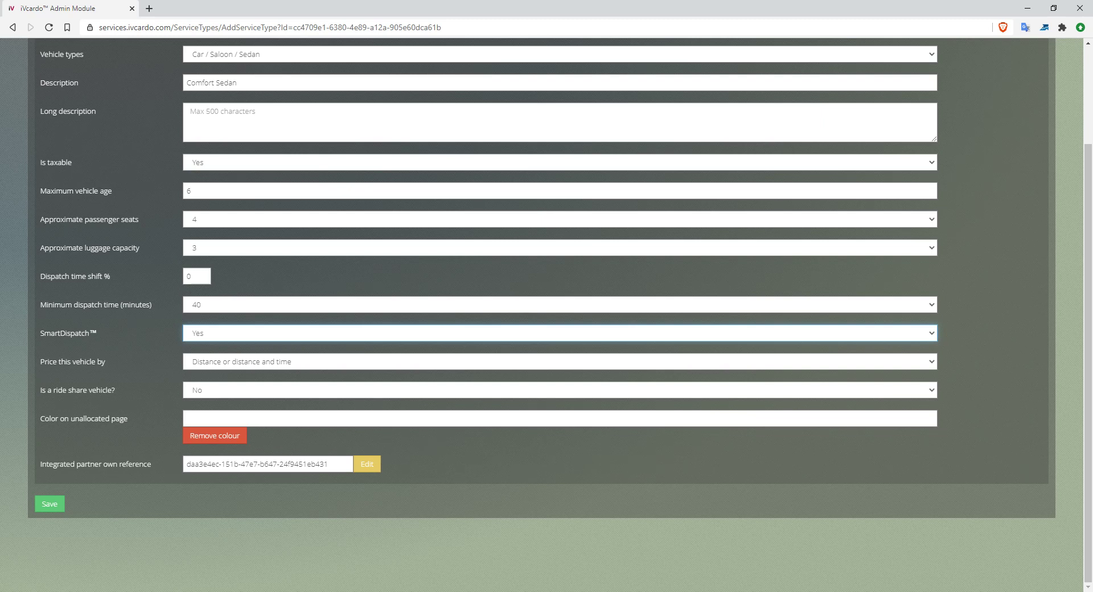
double_click(64, 333)
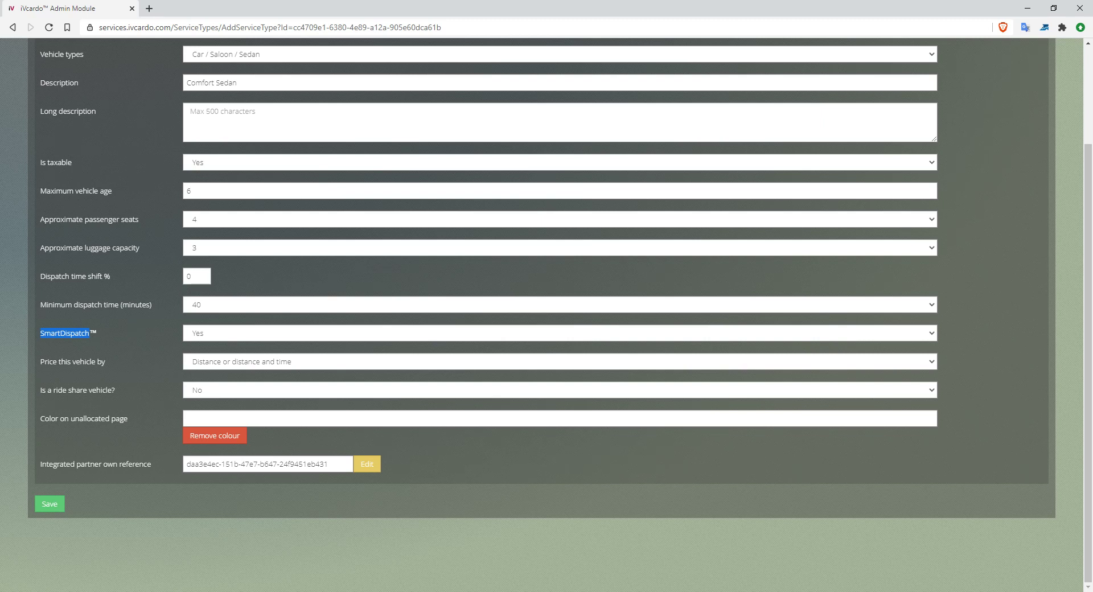
left_click(559, 333)
left_click(559, 333)
key("Tab")
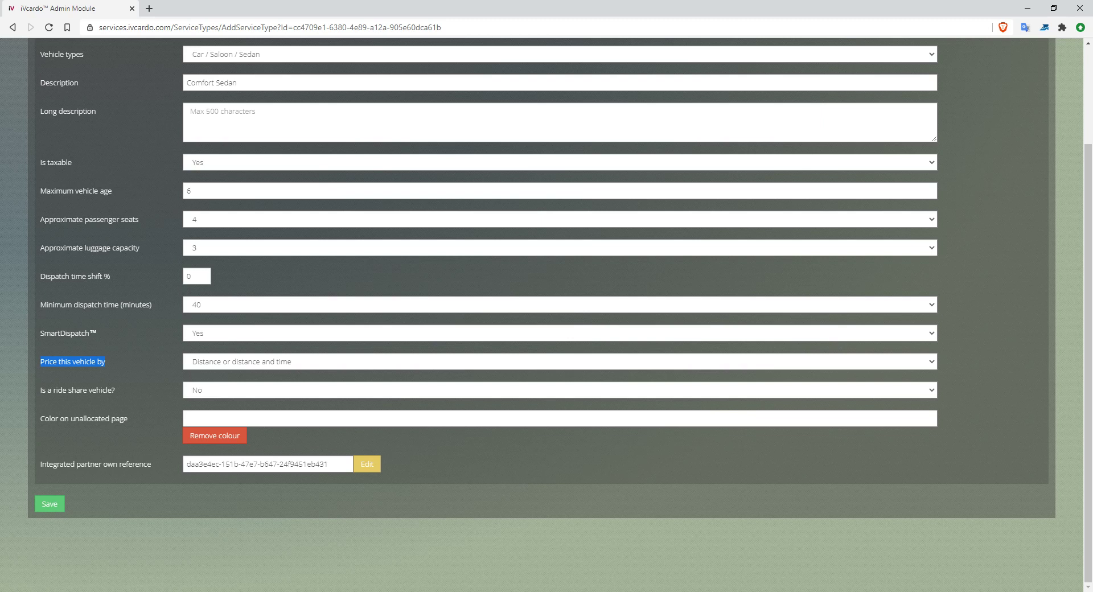
left_click(559, 362)
key("Up")
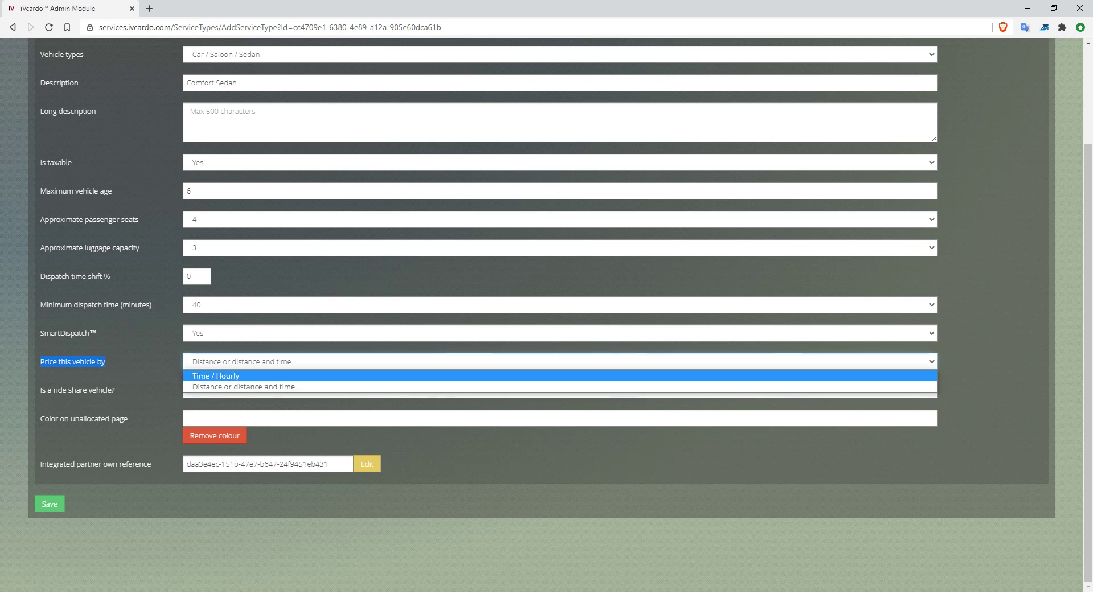
key("Down")
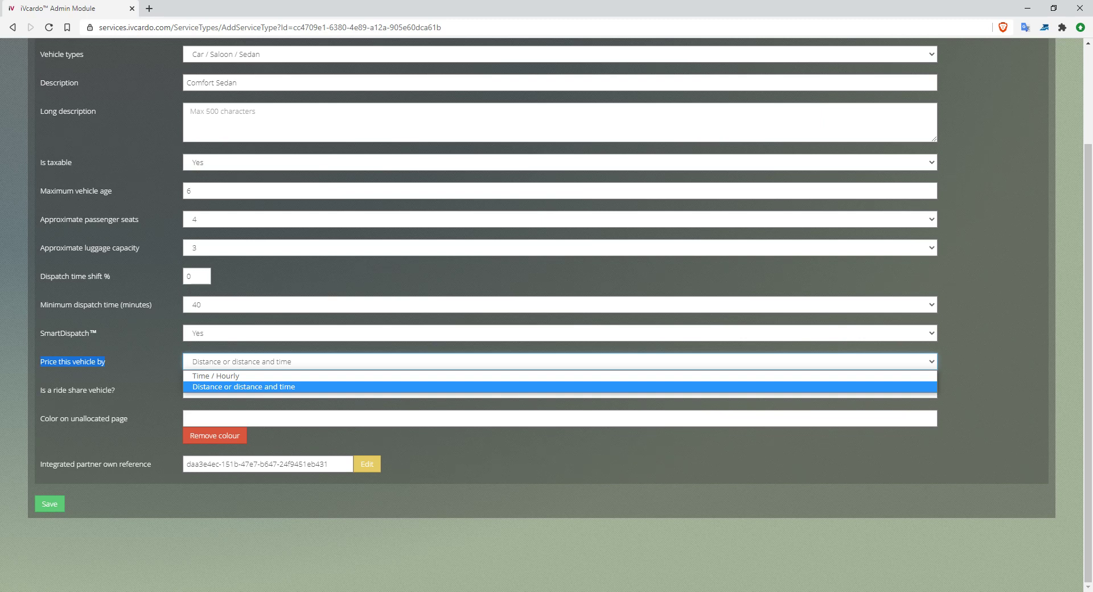
key("Up")
key("Escape")
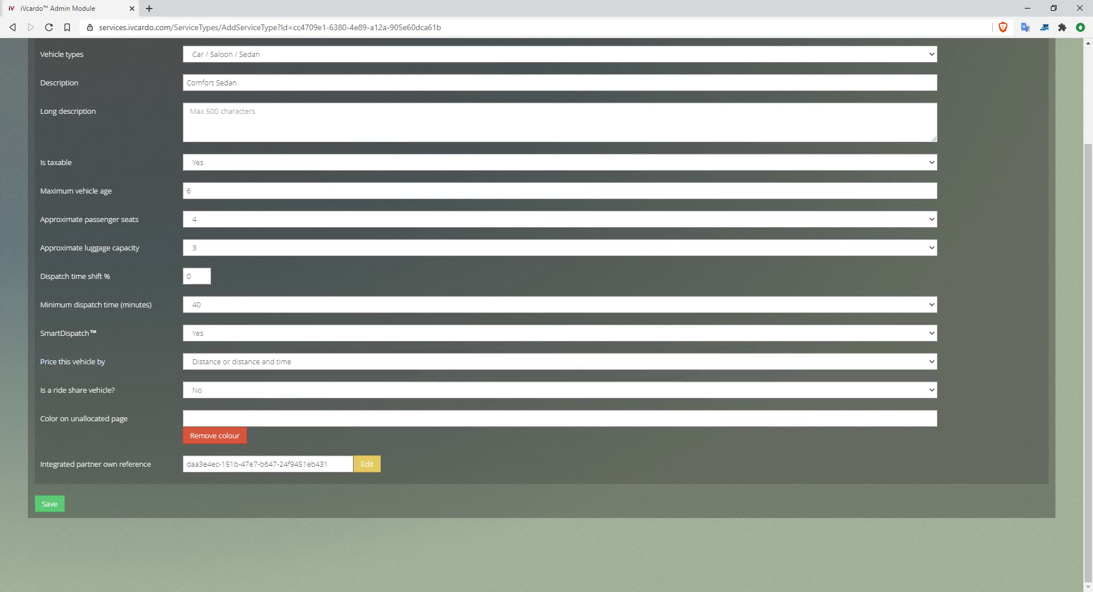
triple_click(80, 390)
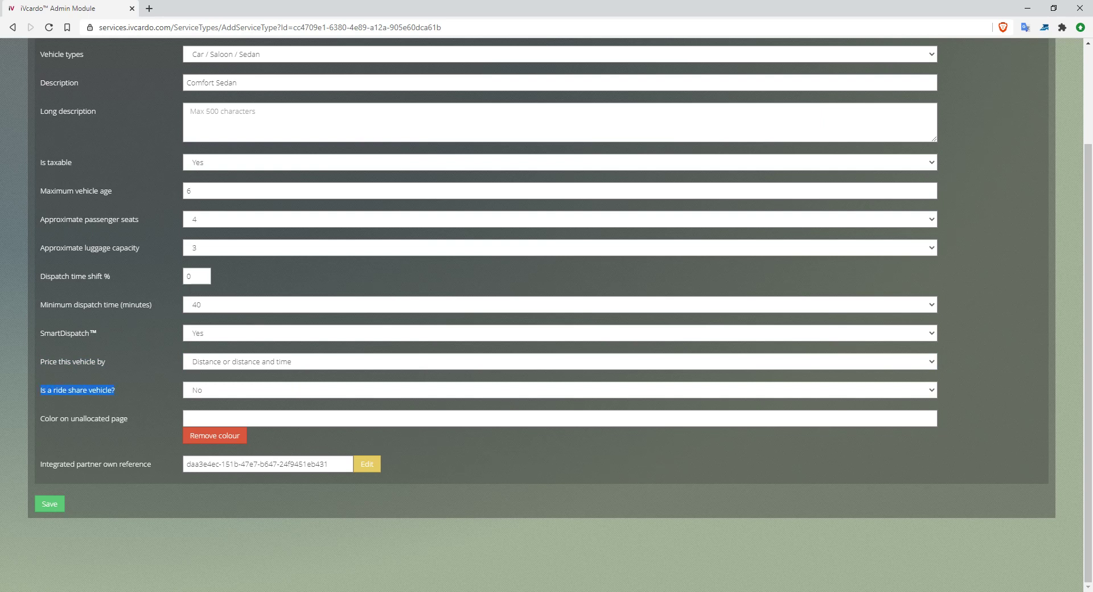
Keep the ride share vehicle setting at No and set the service type's colour on the unallocated page to purple #70119b
left_click(559, 390)
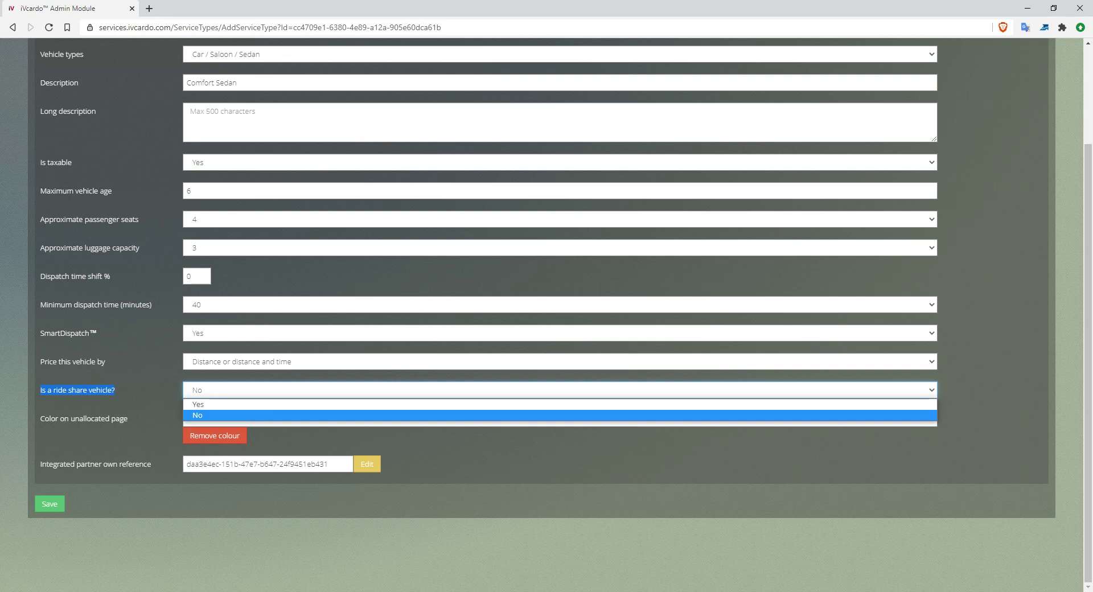
key("Return")
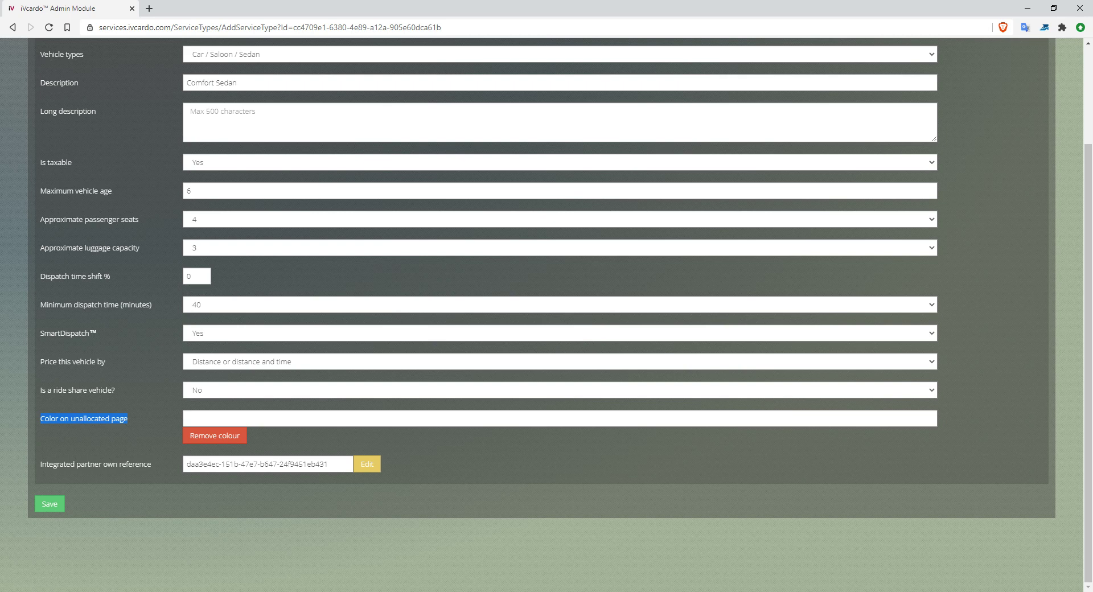
left_click(187, 418)
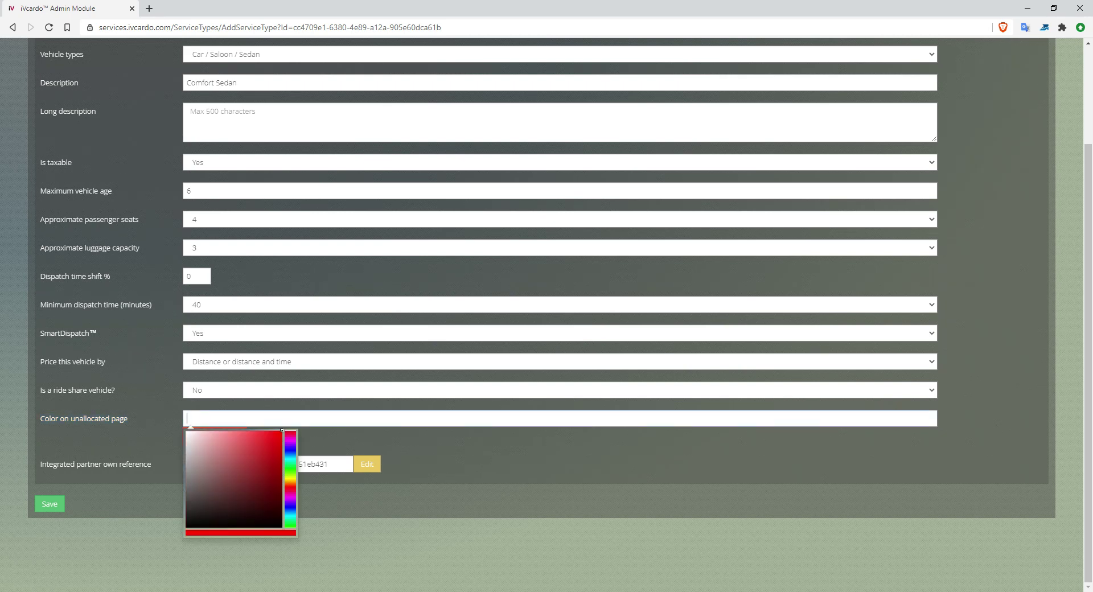
left_click(271, 468)
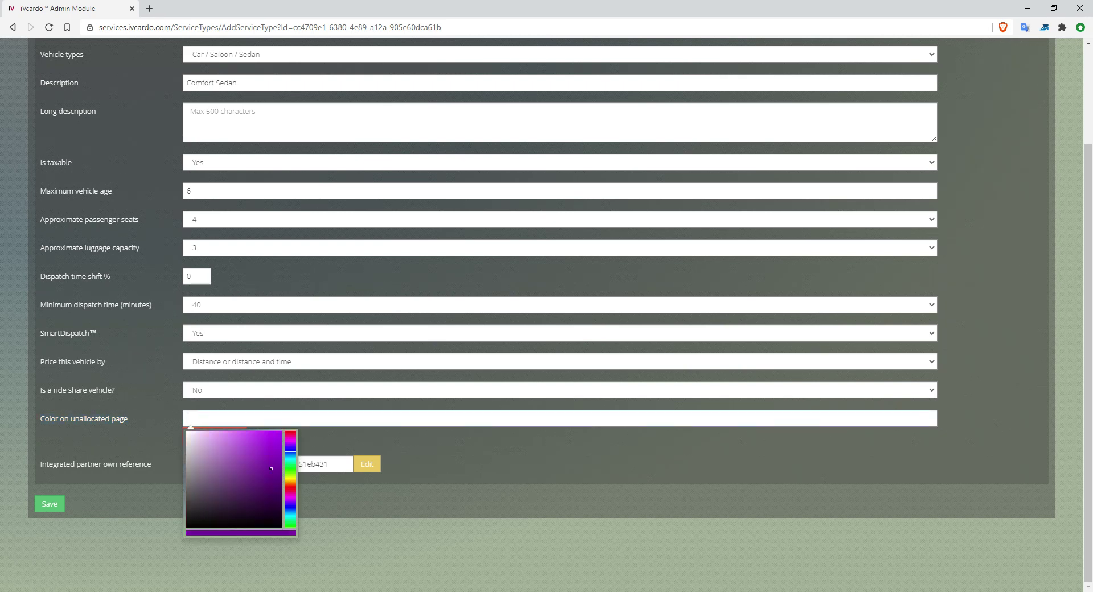
key("Return")
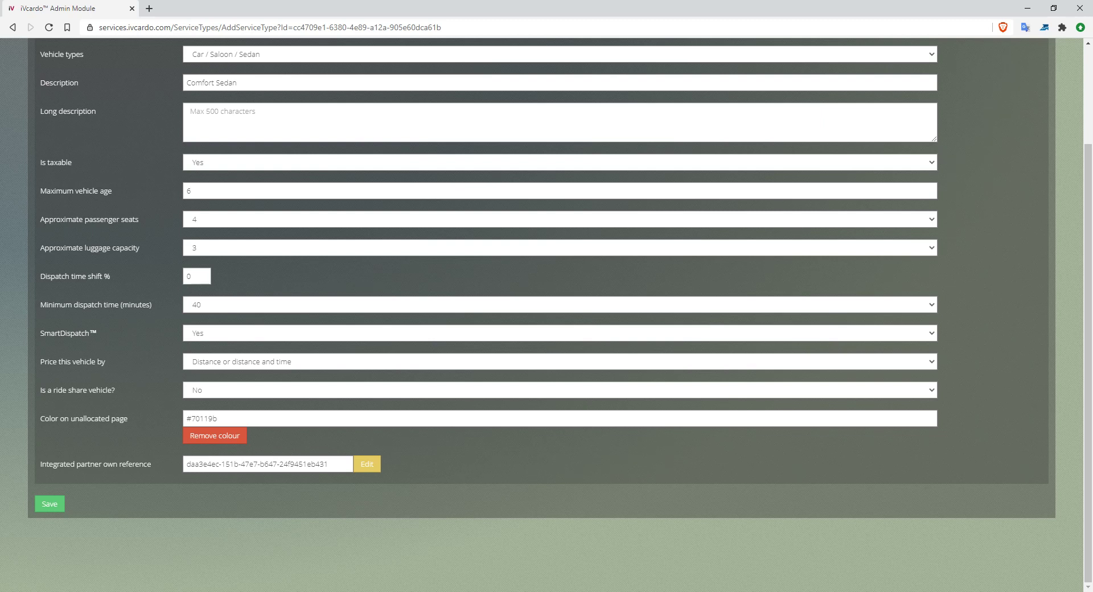
Review the service type's integrated partner own reference and the available TSM RideBridge functions
triple_click(211, 83)
left_click_drag(40, 463, 147, 464)
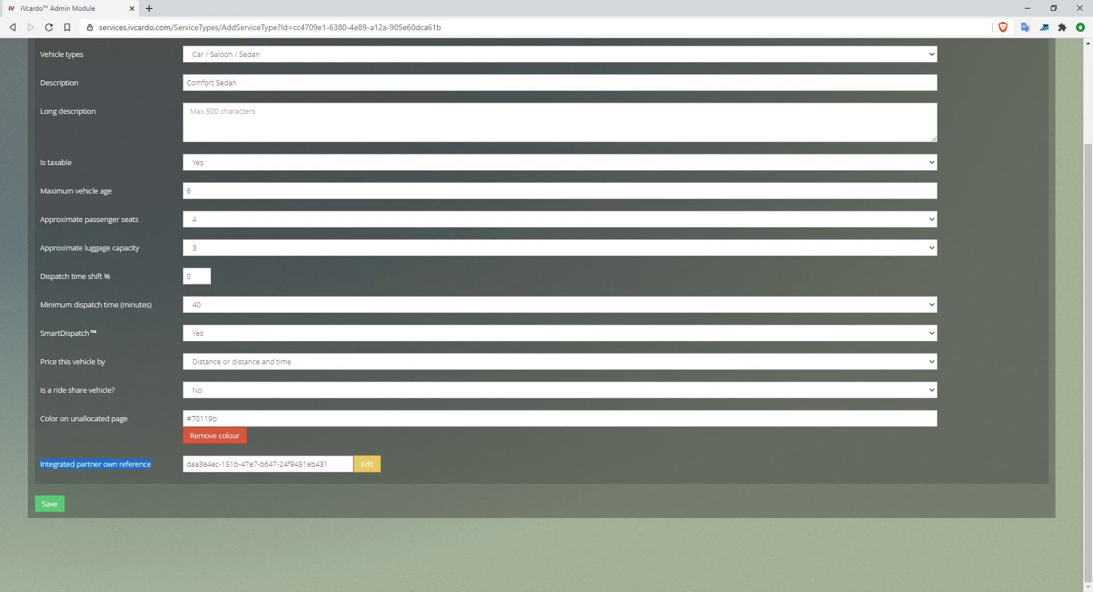
scroll(546, 315, "up", 3)
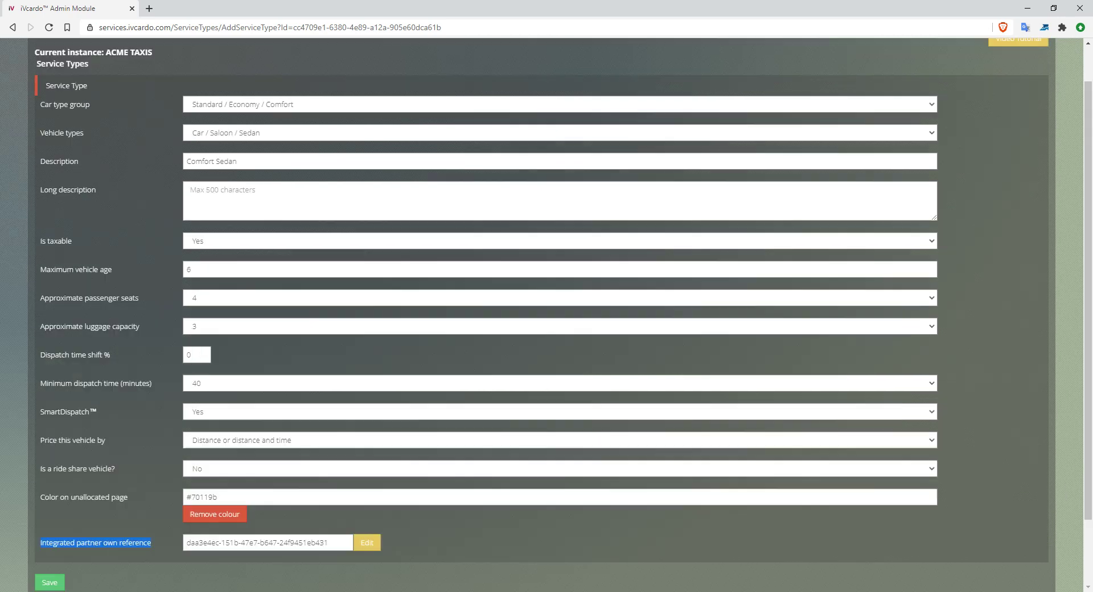
mouse_move(811, 46)
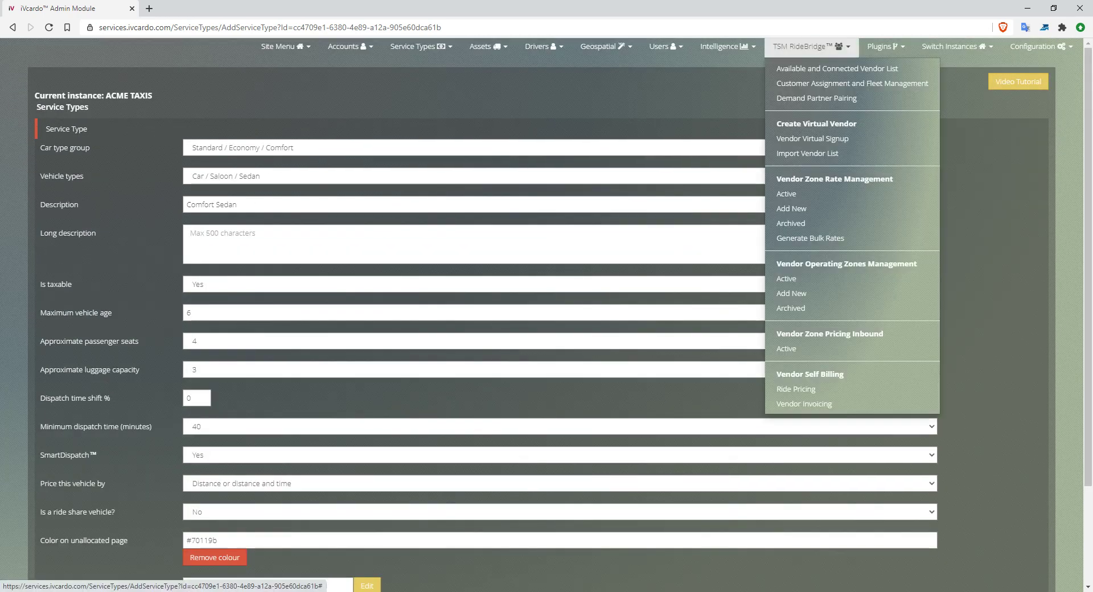
scroll(547, 285, "down", 3)
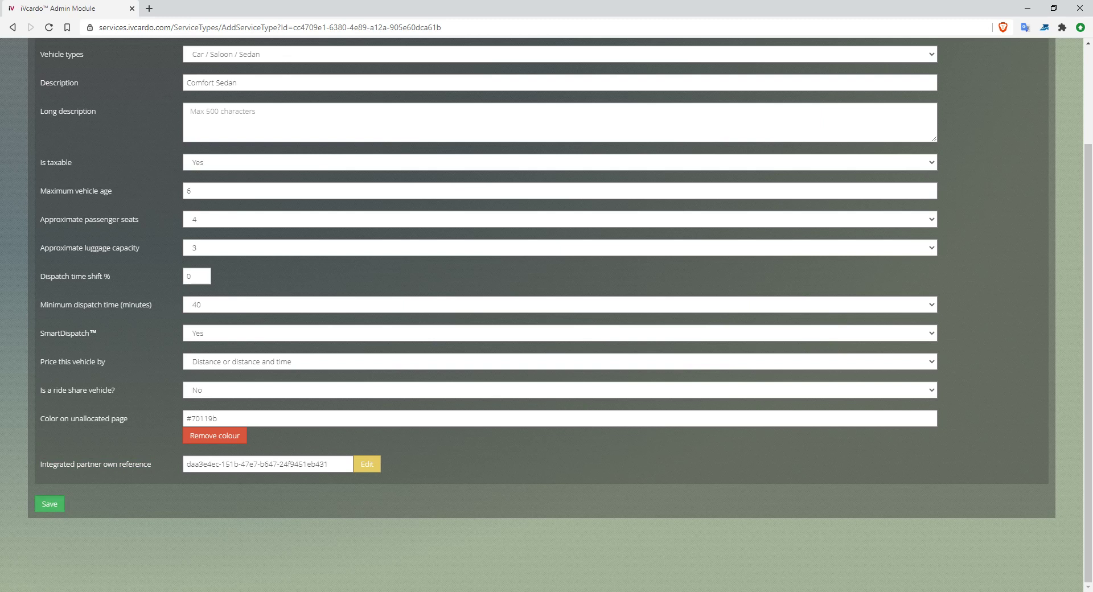